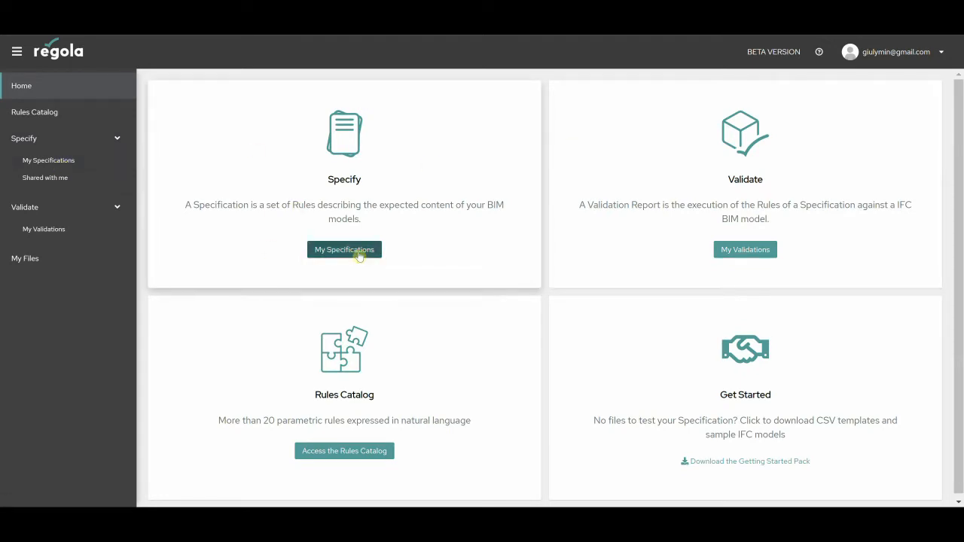
Create a new specification from the Assemblies Example template in My Specifications
{"action": "left_click", "coordinate": [359, 257]}
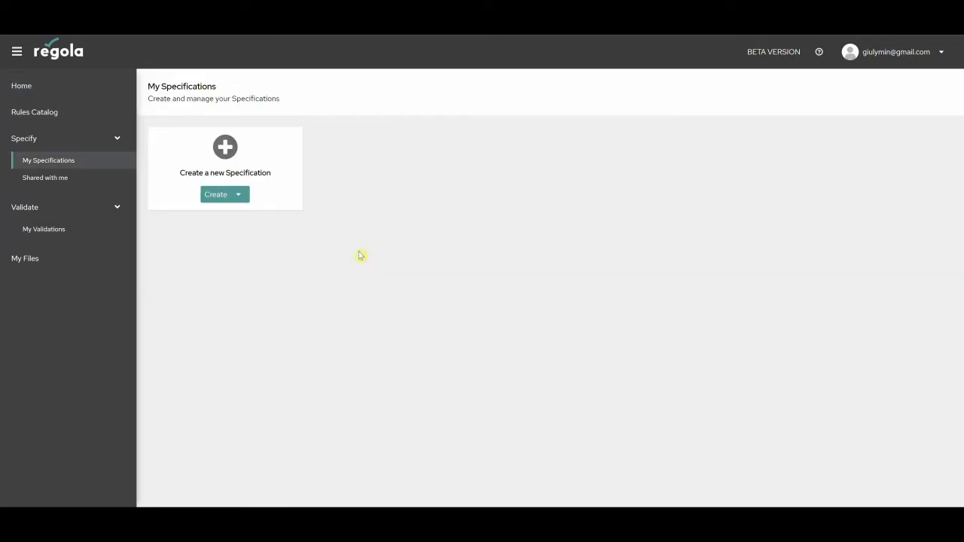
{"action": "key", "text": "ctrl+plus"}
{"action": "key", "text": "ctrl+plus"}
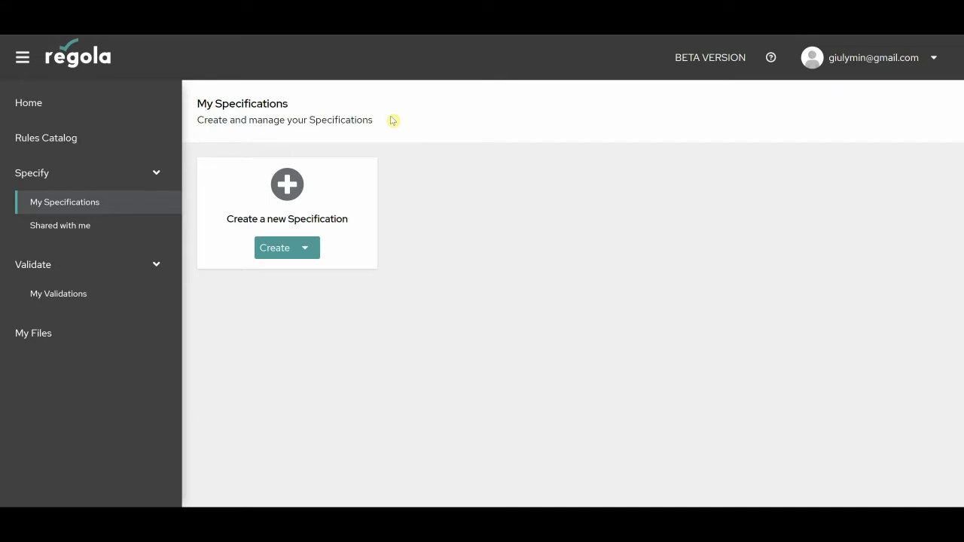
{"action": "left_click", "coordinate": [308, 255]}
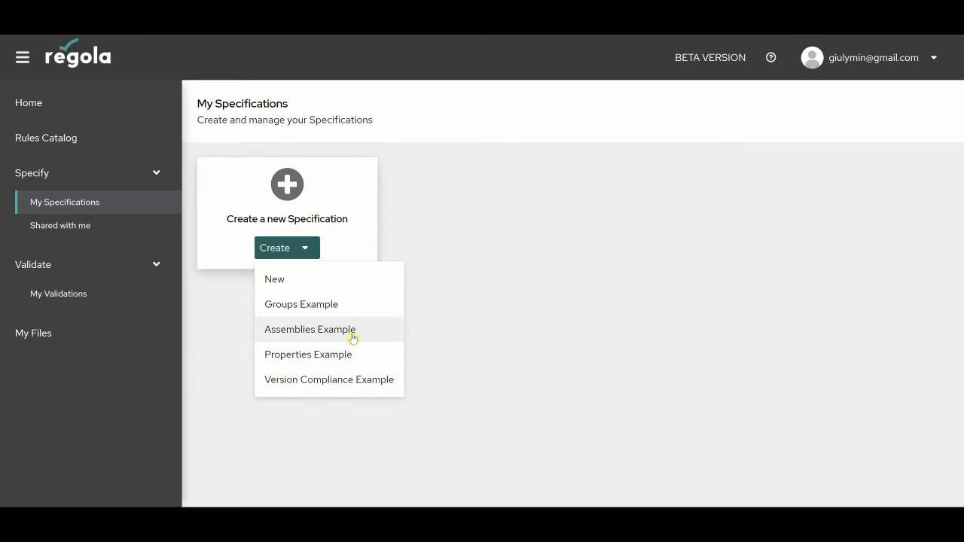
{"action": "left_click", "coordinate": [310, 330]}
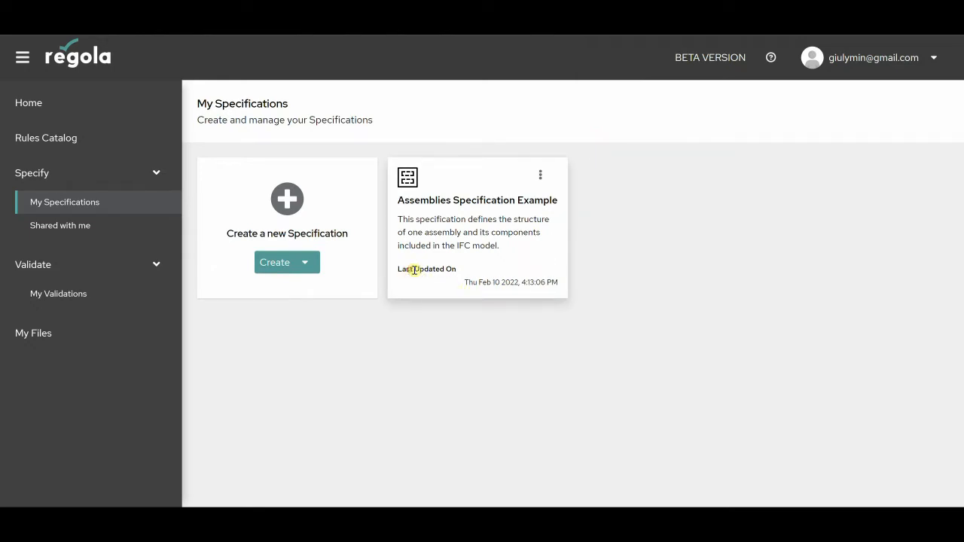
{"action": "left_click_drag", "start_coordinate": [410, 270], "coordinate": [462, 271]}
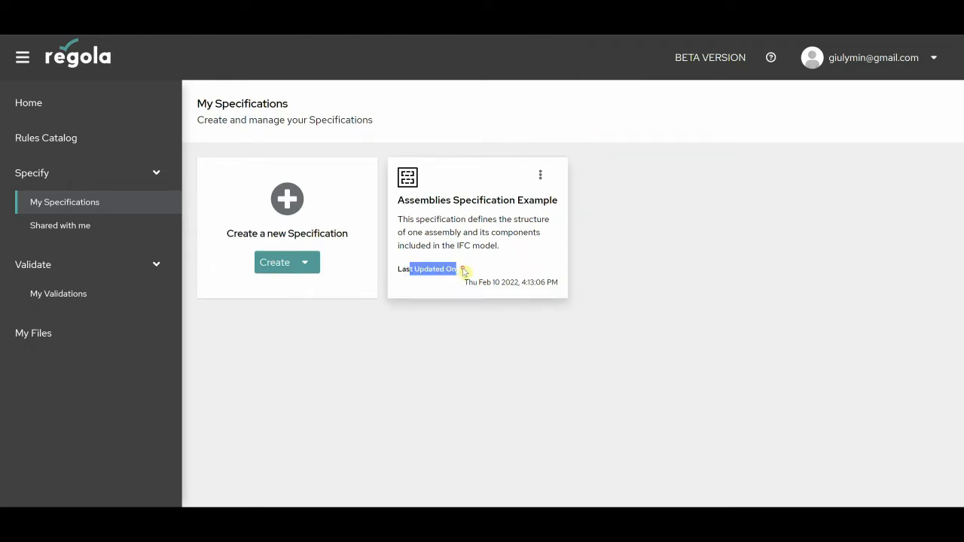
Open the Assemblies Specification Example for editing and expand its title and description fields
{"action": "left_click", "coordinate": [541, 176]}
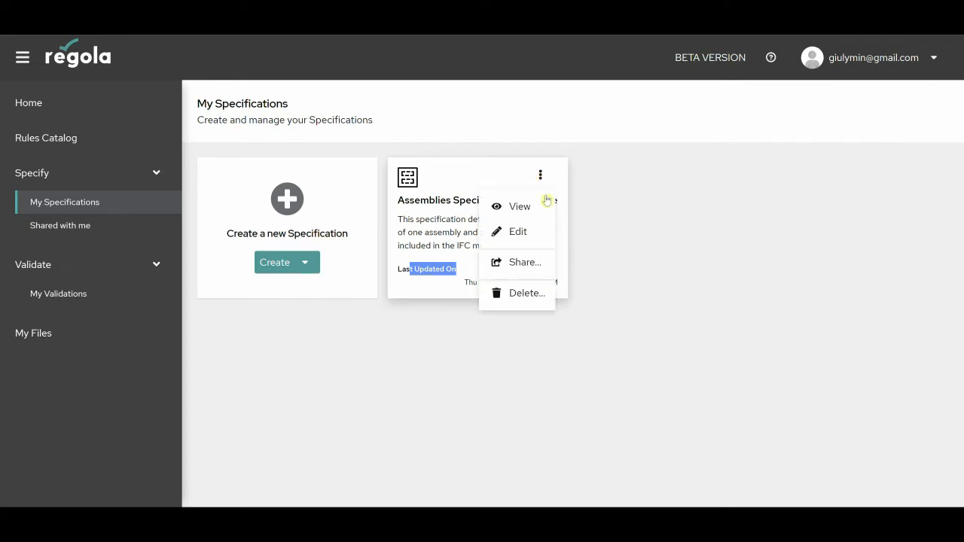
{"action": "left_click", "coordinate": [539, 235]}
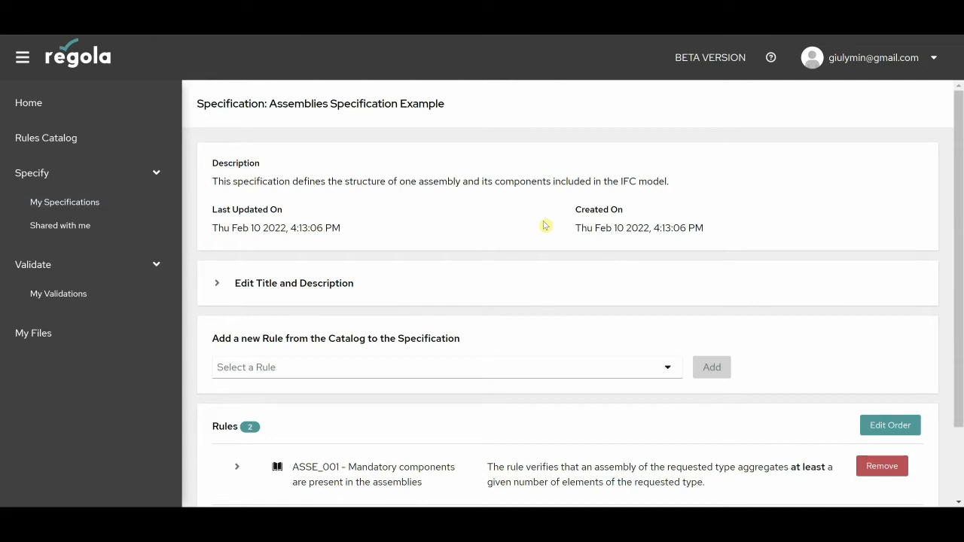
{"action": "left_click", "coordinate": [217, 283]}
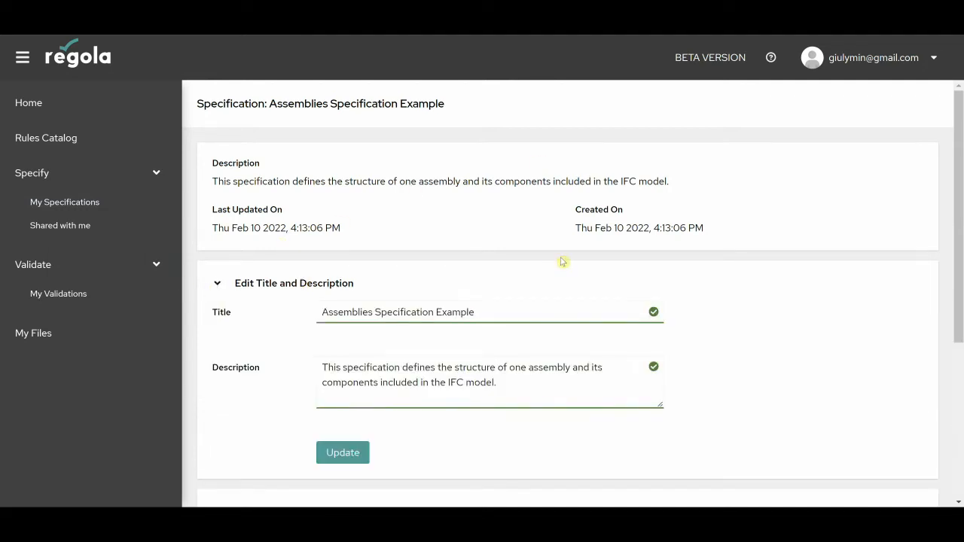
{"action": "scroll", "coordinate": [562, 261], "scroll_direction": "down", "scroll_amount": 1}
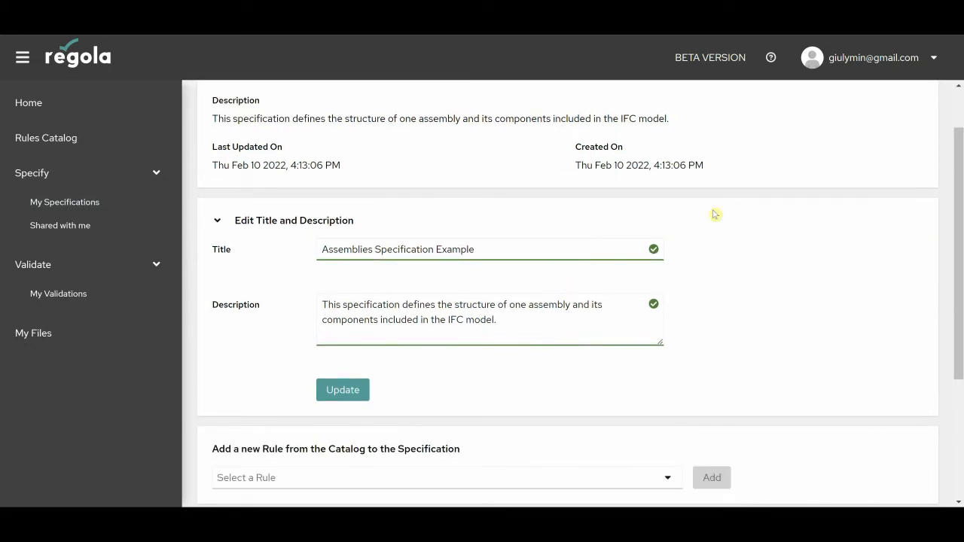
Insert "Turnout panel" at the beginning of the specification's title
{"action": "left_click", "coordinate": [322, 250]}
{"action": "type", "text": "T"}
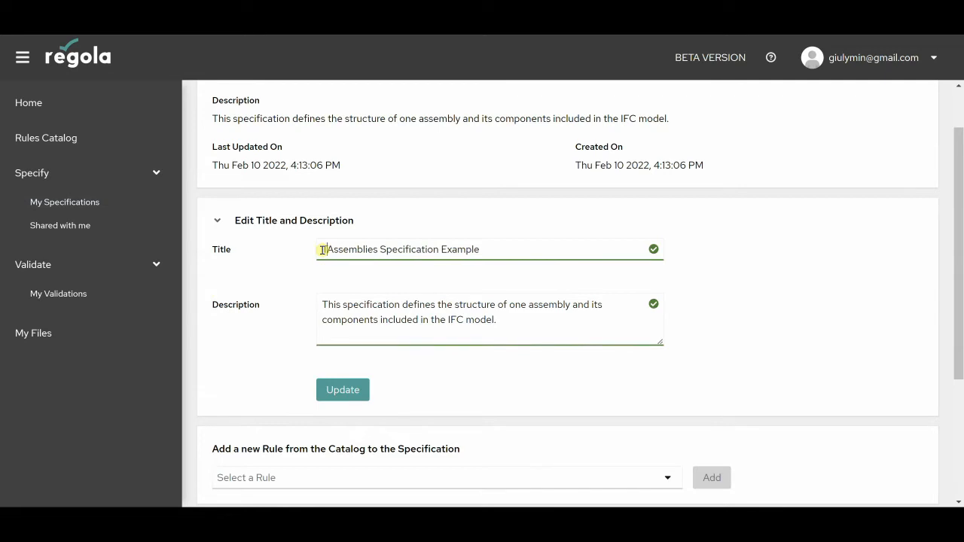
{"action": "type", "text": "urbout"}
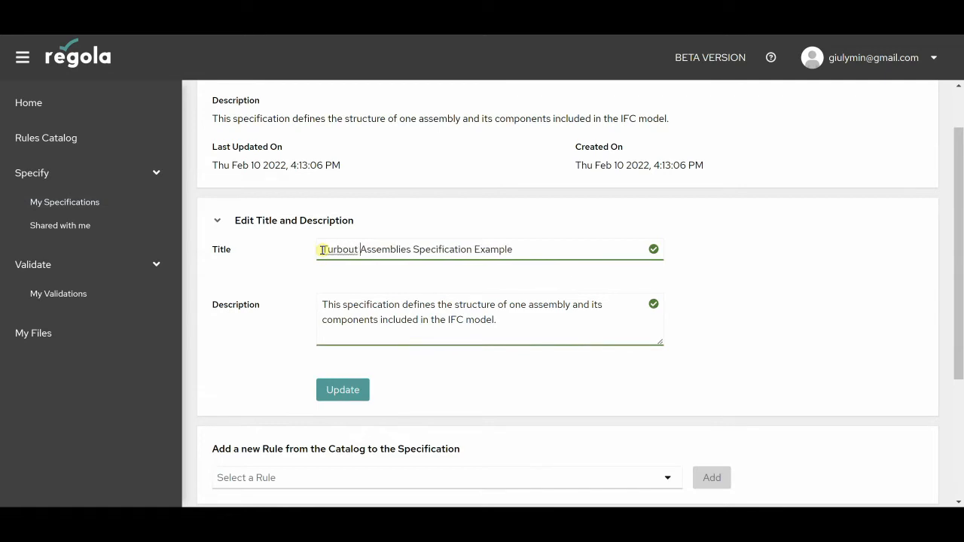
{"action": "key", "text": "BackSpace"}
{"action": "key", "text": "BackSpace"}
{"action": "key", "text": "BackSpace"}
{"action": "key", "text": "BackSpace"}
{"action": "key", "text": "BackSpace"}
{"action": "key", "text": "BackSpace"}
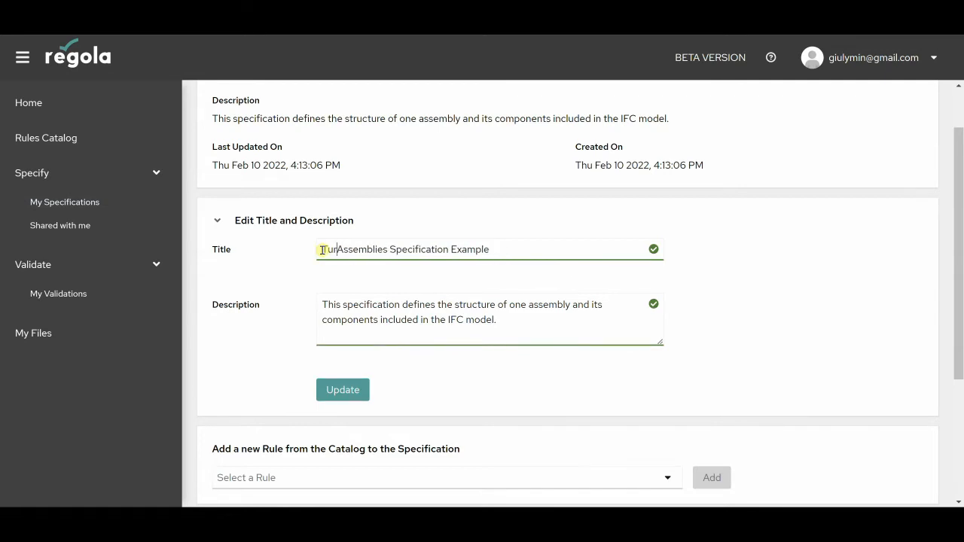
{"action": "type", "text": "rnout pa"}
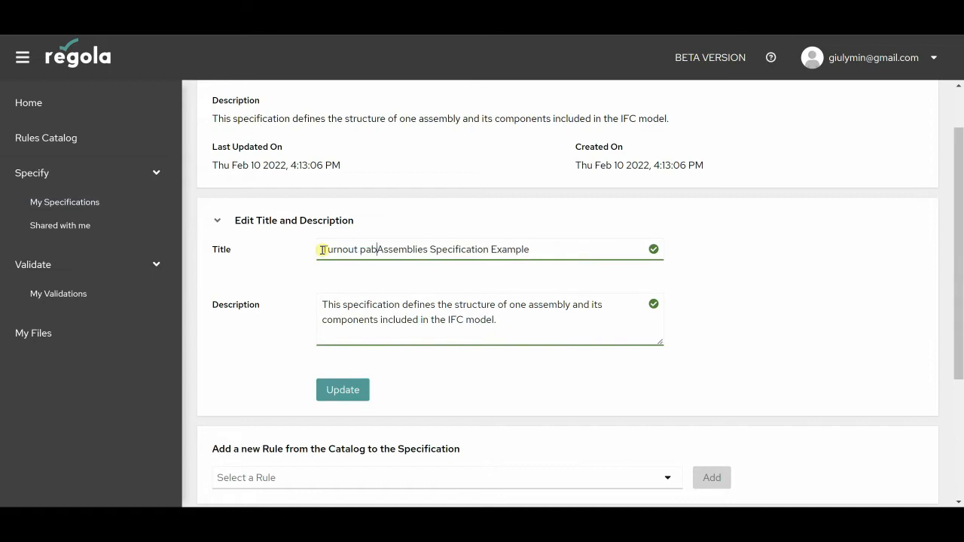
{"action": "type", "text": "nel"}
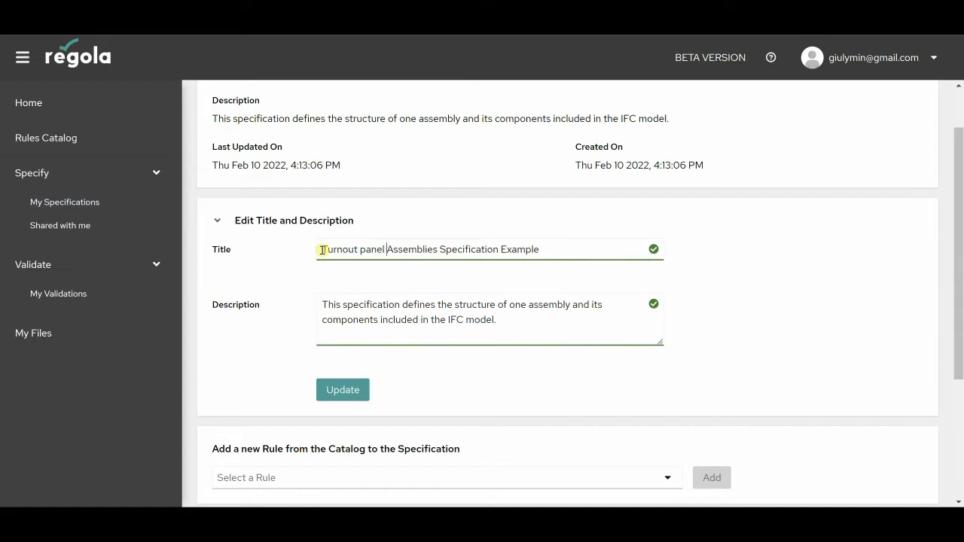
Change "Assemblies" to "Assembly" and delete "Example" so the title reads "Turnout panel Assembly Specification"
{"action": "left_click", "coordinate": [441, 253]}
{"action": "key", "text": "BackSpace"}
{"action": "key", "text": "BackSpace"}
{"action": "key", "text": "BackSpace"}
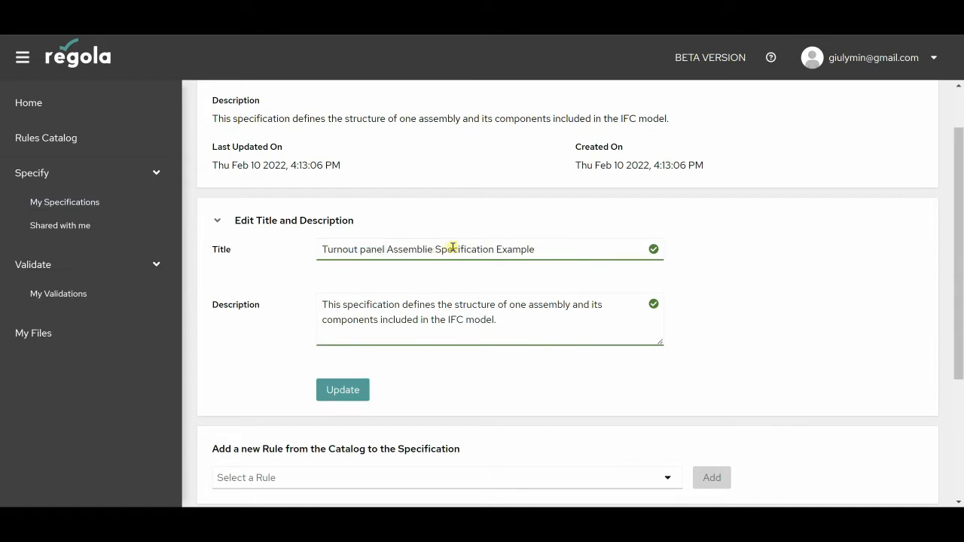
{"action": "type", "text": "y"}
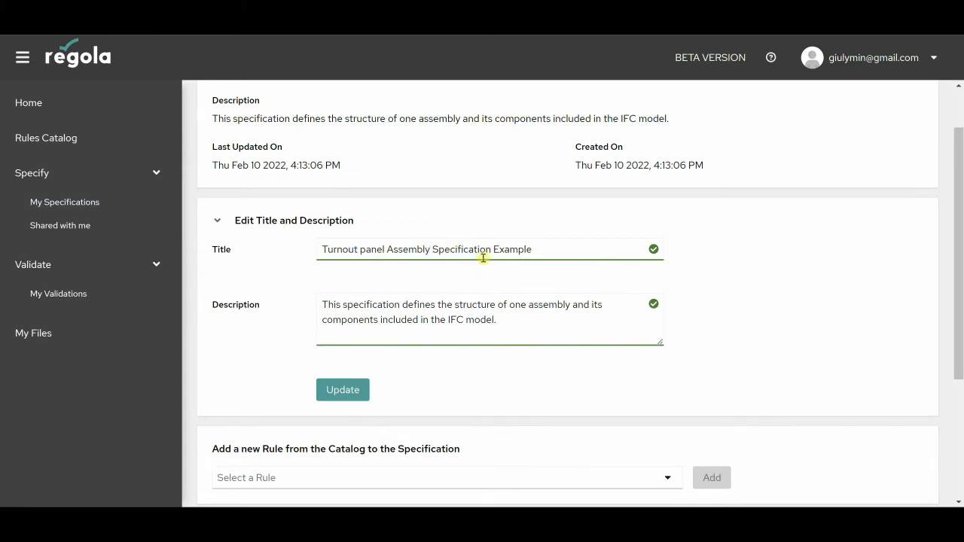
{"action": "double_click", "coordinate": [507, 249]}
{"action": "key", "text": "BackSpace"}
Replace "one assembly" with "a turnoutpanel" in the description and save the updated title and description
{"action": "double_click", "coordinate": [520, 305]}
{"action": "key", "text": "Delete"}
{"action": "key", "text": "Delete"}
{"action": "key", "text": "Delete"}
{"action": "key", "text": "Delete"}
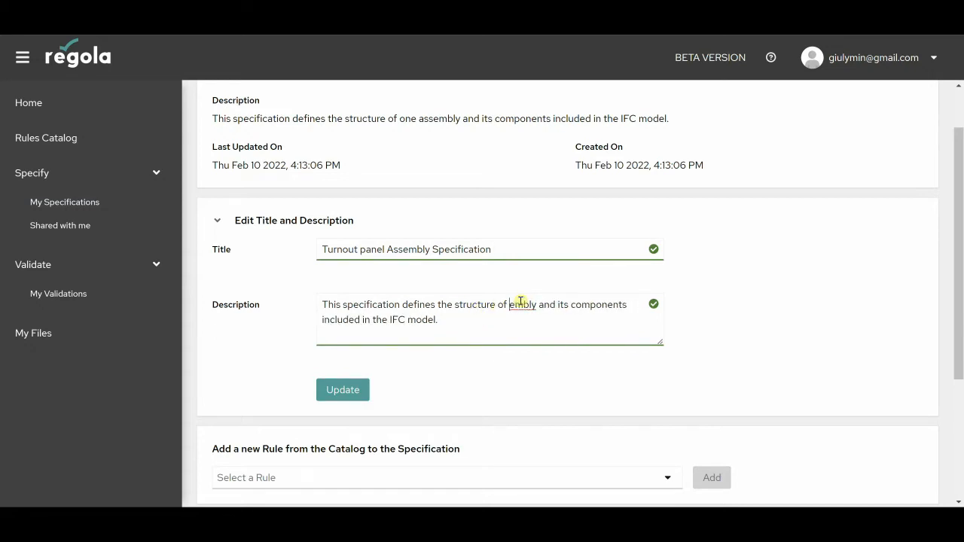
{"action": "key", "text": "Delete"}
{"action": "key", "text": "Delete"}
{"action": "key", "text": "Delete"}
{"action": "key", "text": "Delete"}
{"action": "key", "text": "Delete"}
{"action": "key", "text": "Delete"}
{"action": "type", "text": "a turnoutp"}
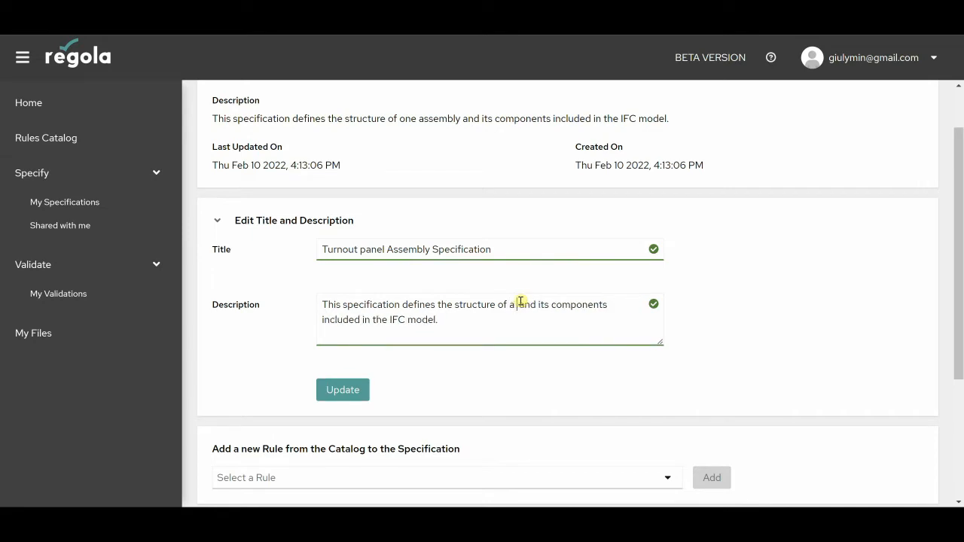
{"action": "type", "text": "anel"}
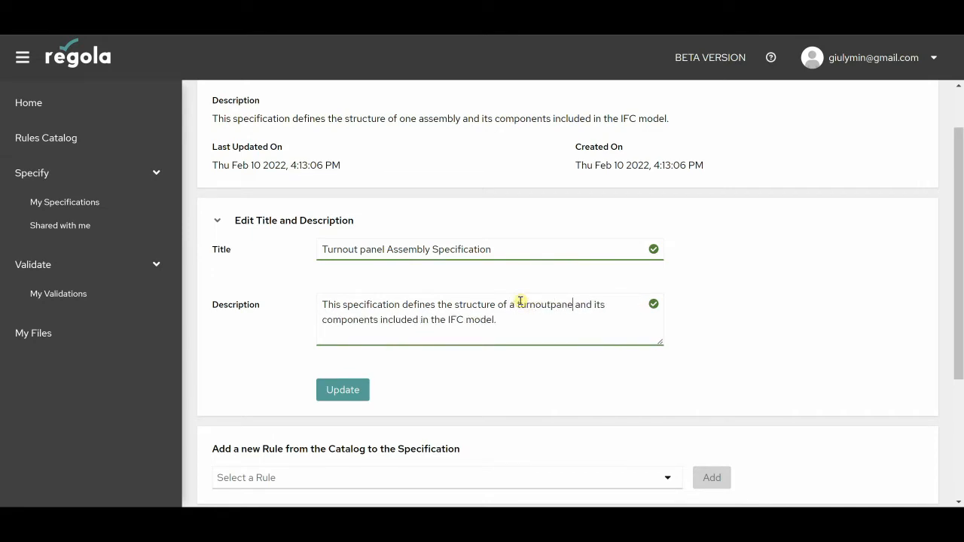
{"action": "left_click", "coordinate": [361, 396]}
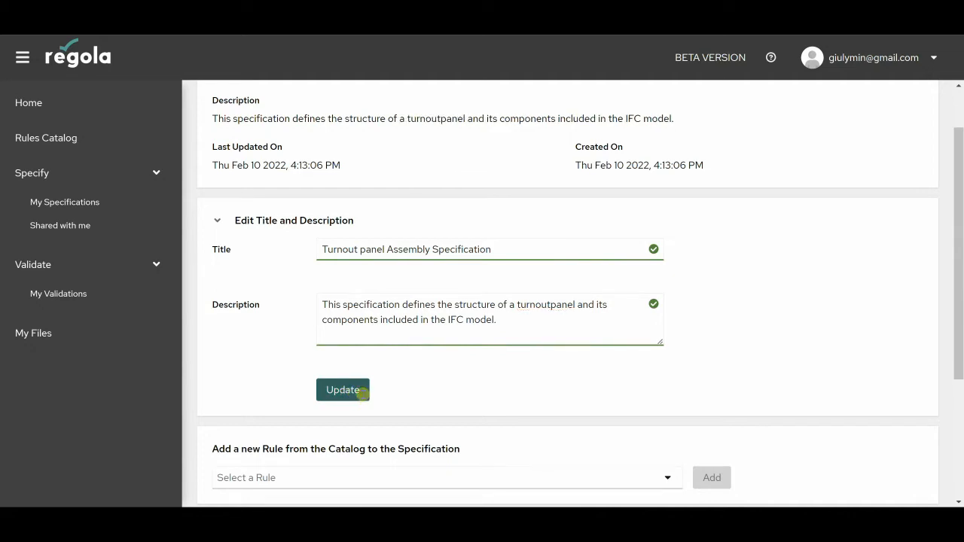
{"action": "left_click", "coordinate": [219, 284]}
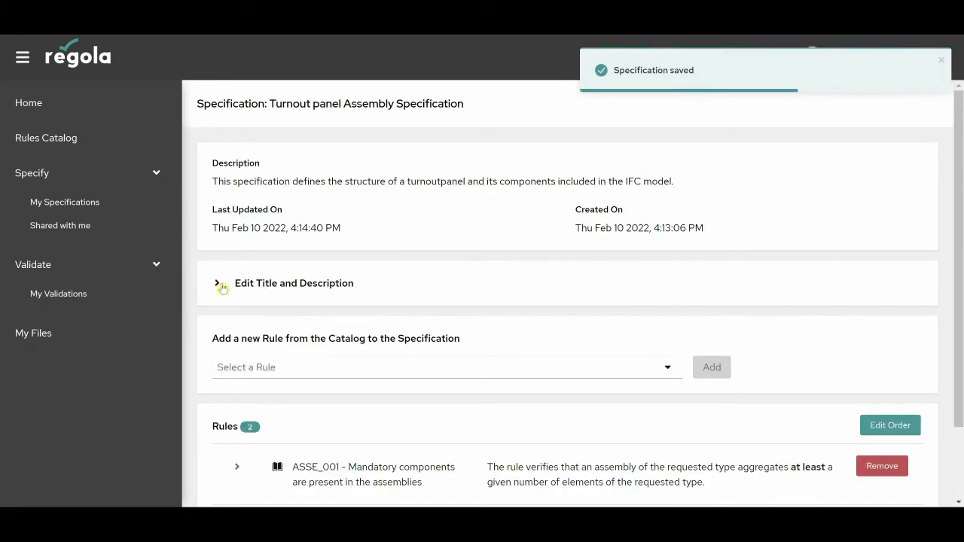
{"action": "scroll", "coordinate": [222, 287], "scroll_direction": "down", "scroll_amount": 2}
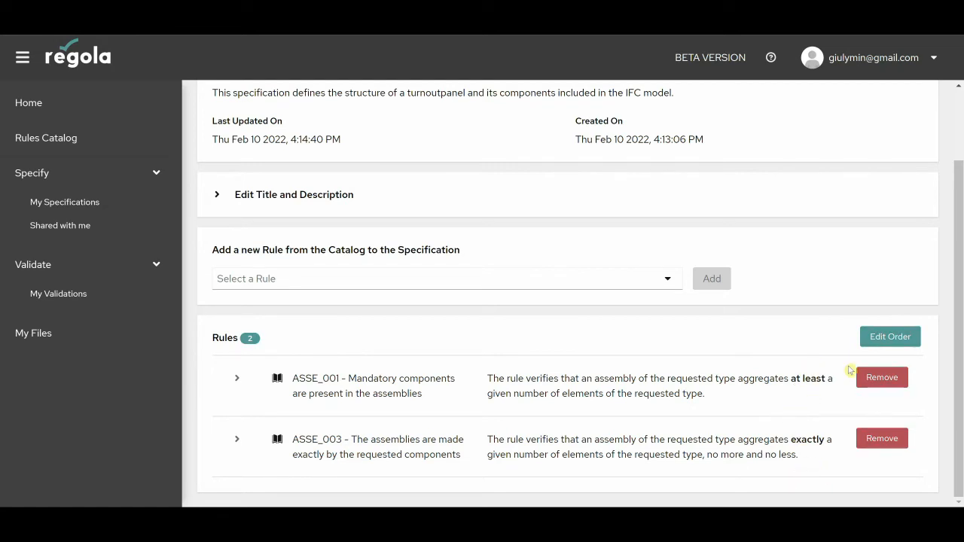
{"action": "left_click", "coordinate": [866, 343]}
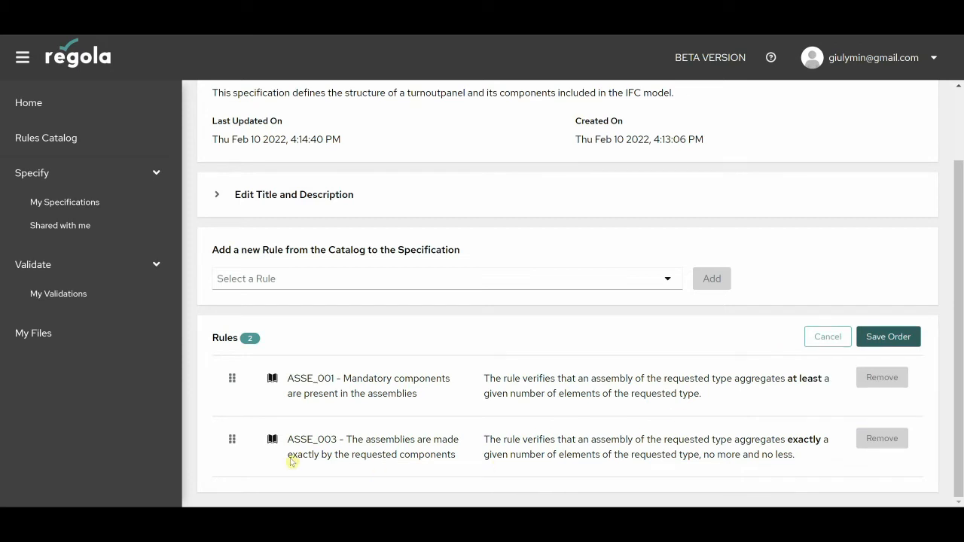
{"action": "left_click_drag", "start_coordinate": [233, 441], "coordinate": [235, 373]}
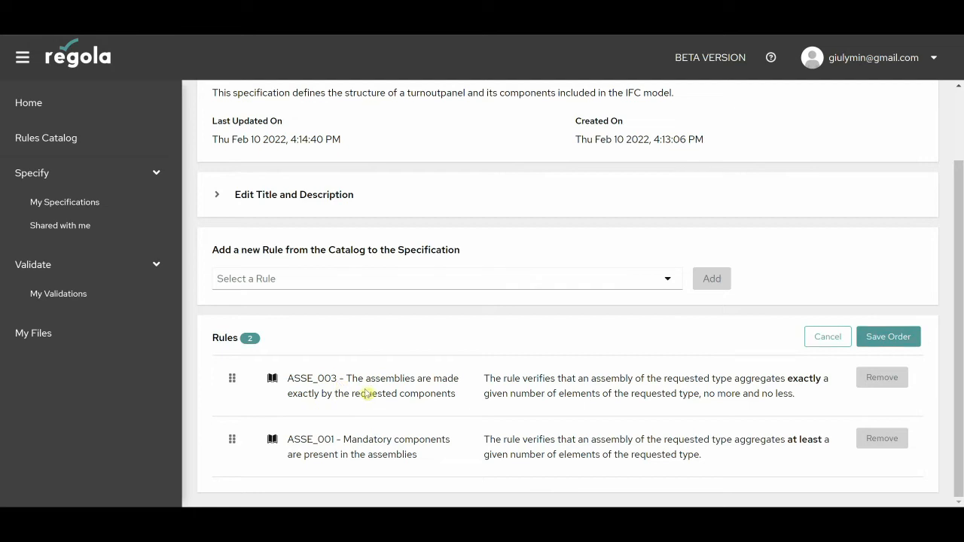
{"action": "left_click", "coordinate": [838, 344]}
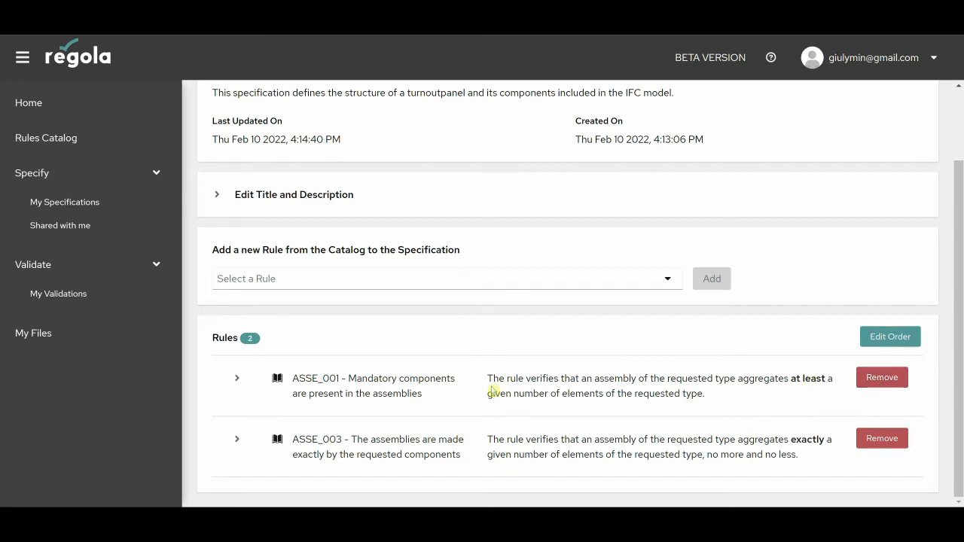
Remove rule ASSE_001 from the specification and expand rule ASSE_003 to review its notes and parameters
{"action": "left_click", "coordinate": [880, 380]}
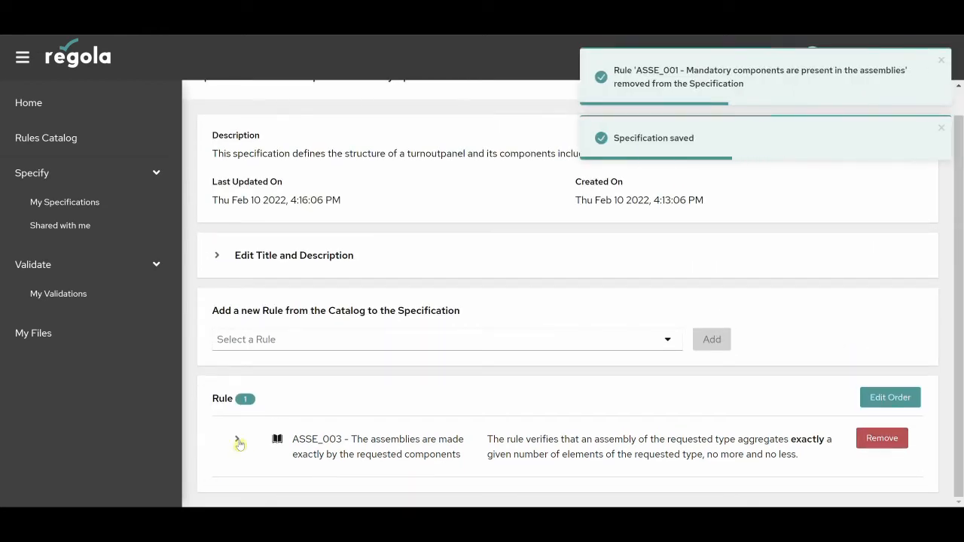
{"action": "left_click", "coordinate": [234, 443]}
{"action": "scroll", "coordinate": [306, 297], "scroll_direction": "down", "scroll_amount": 3}
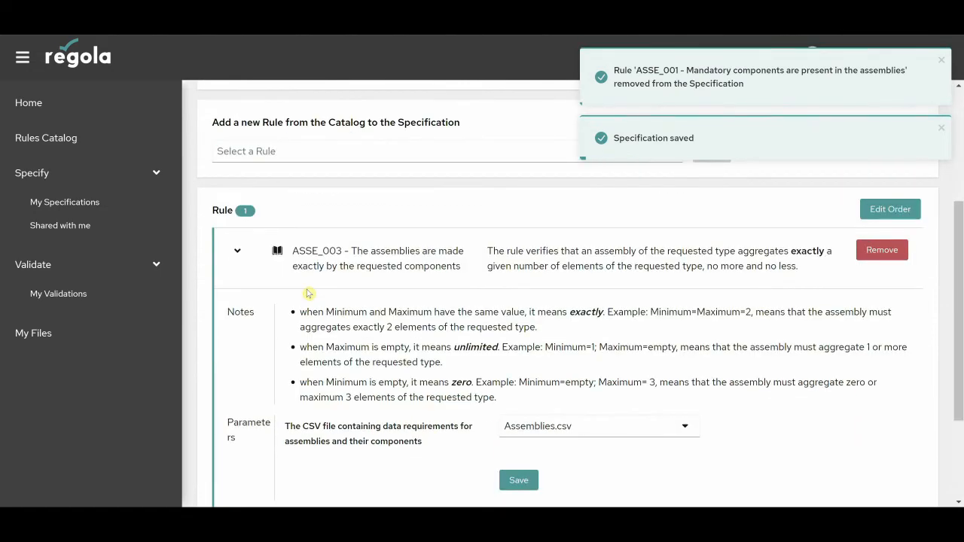
{"action": "scroll", "coordinate": [377, 249], "scroll_direction": "down", "scroll_amount": 2}
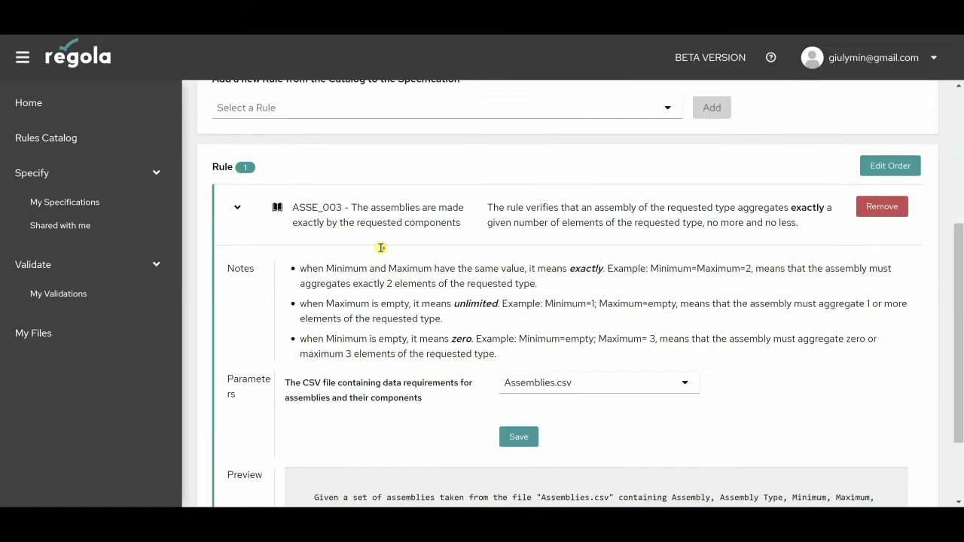
{"action": "scroll", "coordinate": [379, 246], "scroll_direction": "down", "scroll_amount": 2}
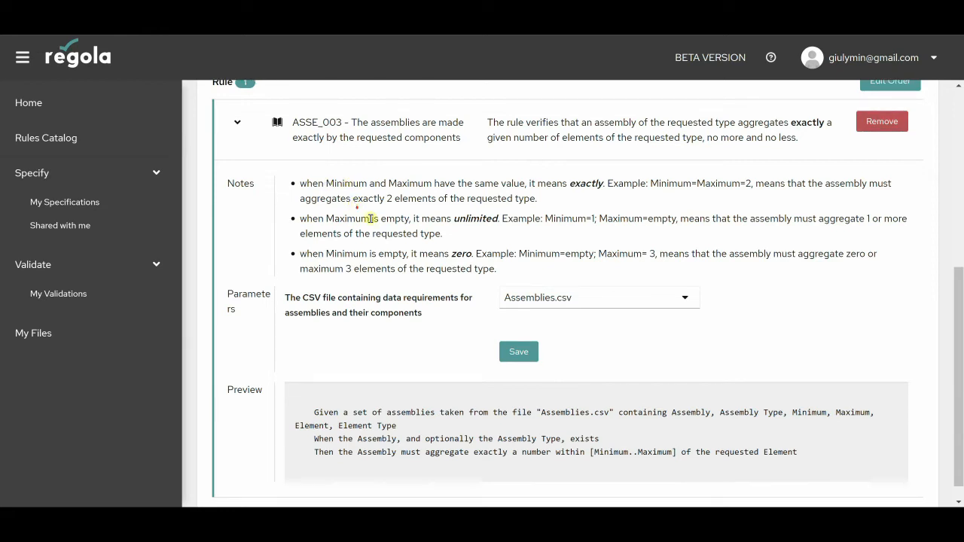
{"action": "scroll", "coordinate": [316, 272], "scroll_direction": "down", "scroll_amount": 1}
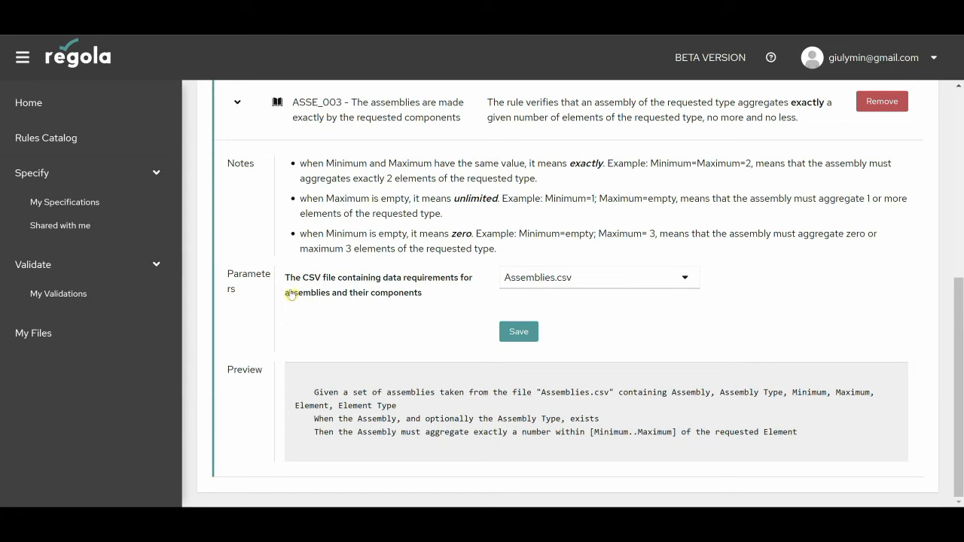
Save Assemblies.csv as the data requirements file for rule ASSE_003 and expand the rule again to check its preview
{"action": "left_click", "coordinate": [527, 289]}
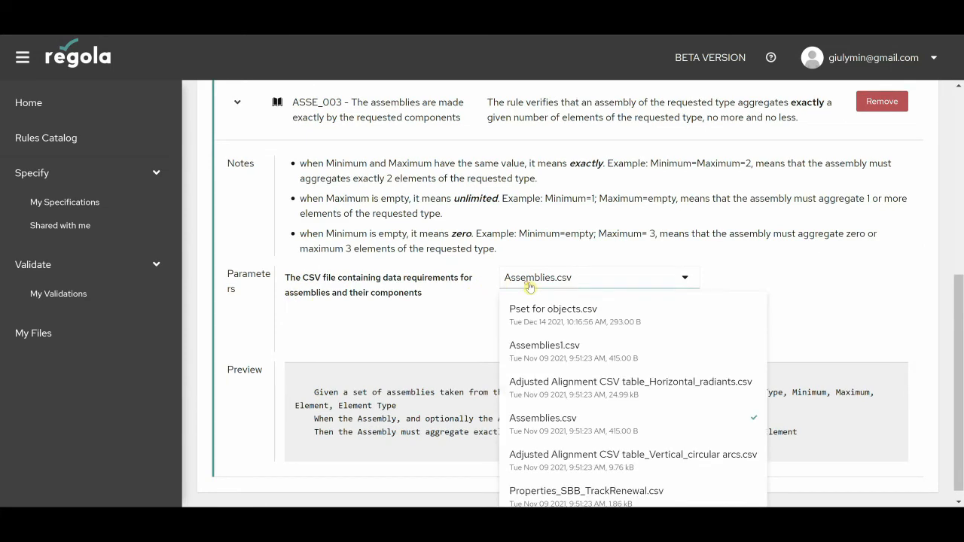
{"action": "left_click", "coordinate": [567, 432]}
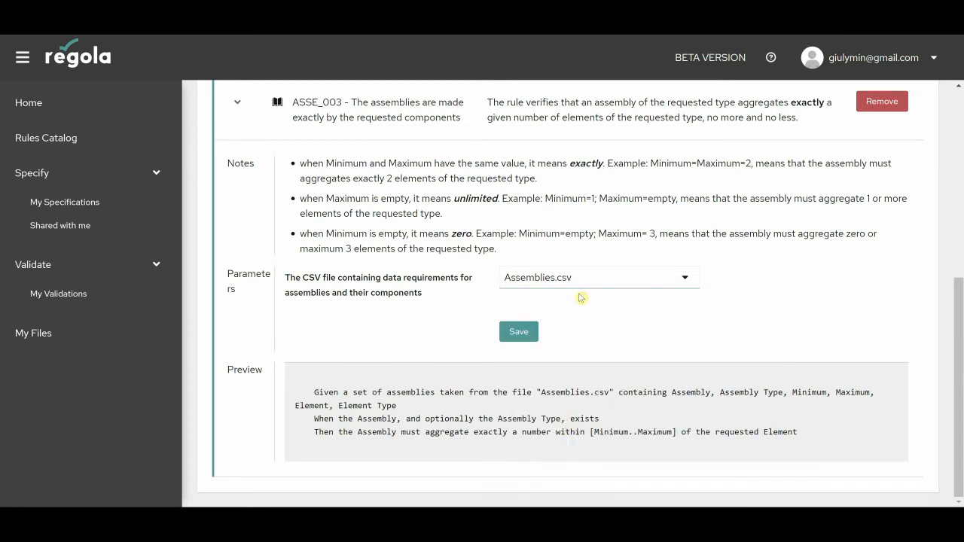
{"action": "left_click", "coordinate": [528, 336]}
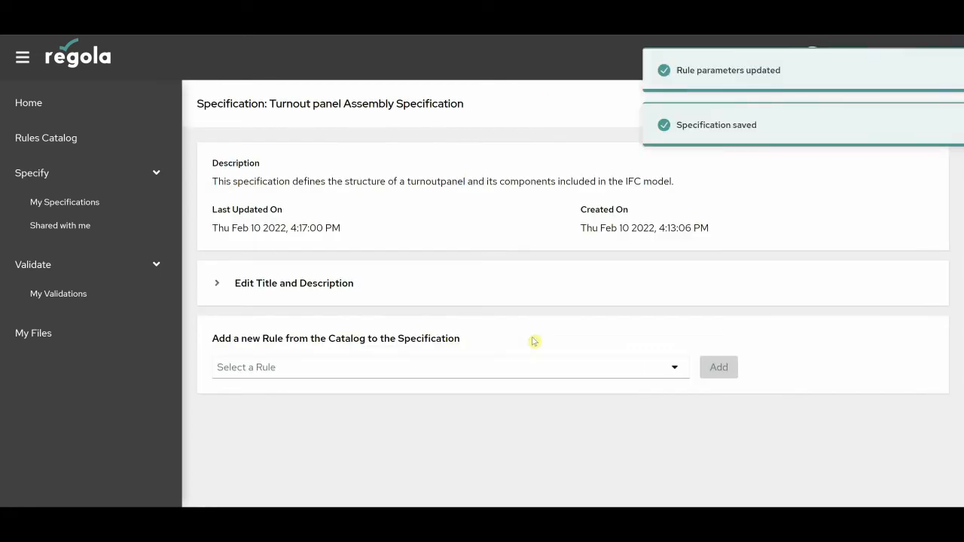
{"action": "left_click", "coordinate": [237, 439]}
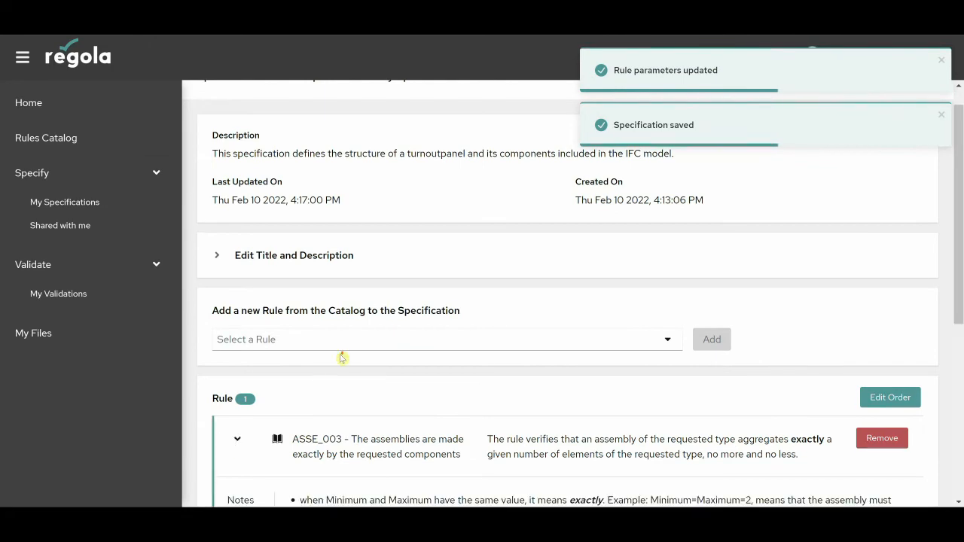
{"action": "scroll", "coordinate": [347, 347], "scroll_direction": "down", "scroll_amount": 5}
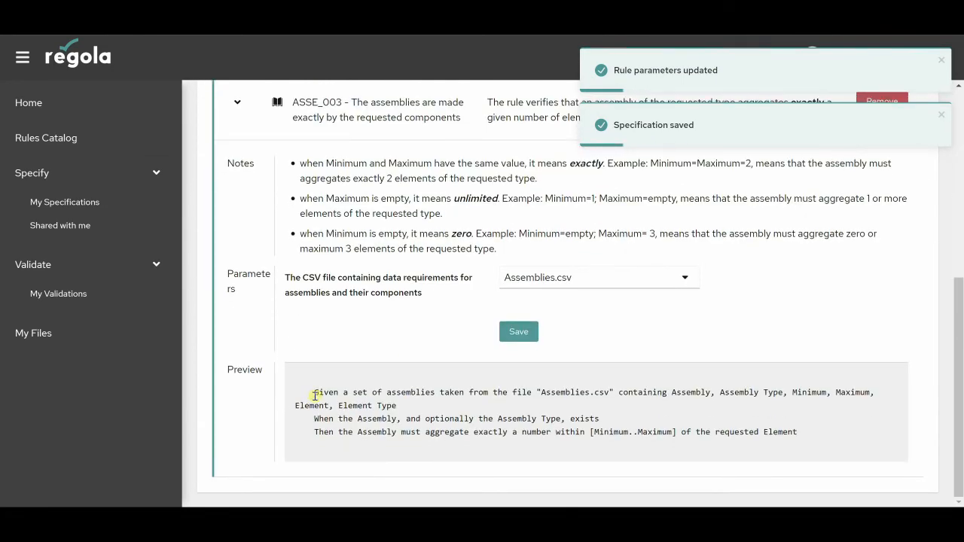
Read the full preview text of rule ASSE_003 in the specification being edited
{"action": "left_click_drag", "start_coordinate": [314, 393], "coordinate": [800, 454]}
{"action": "left_click", "coordinate": [800, 454]}
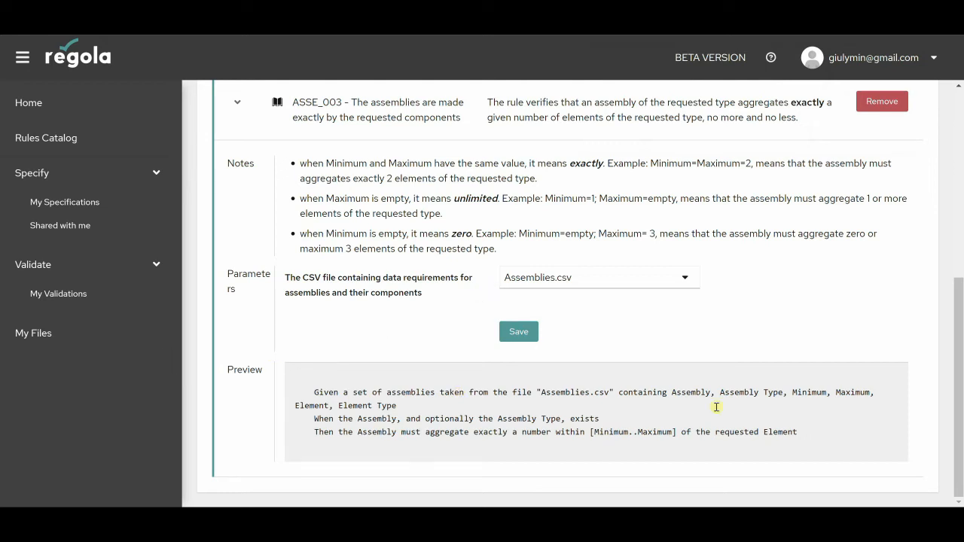
{"action": "scroll", "coordinate": [716, 407], "scroll_direction": "up", "scroll_amount": 5}
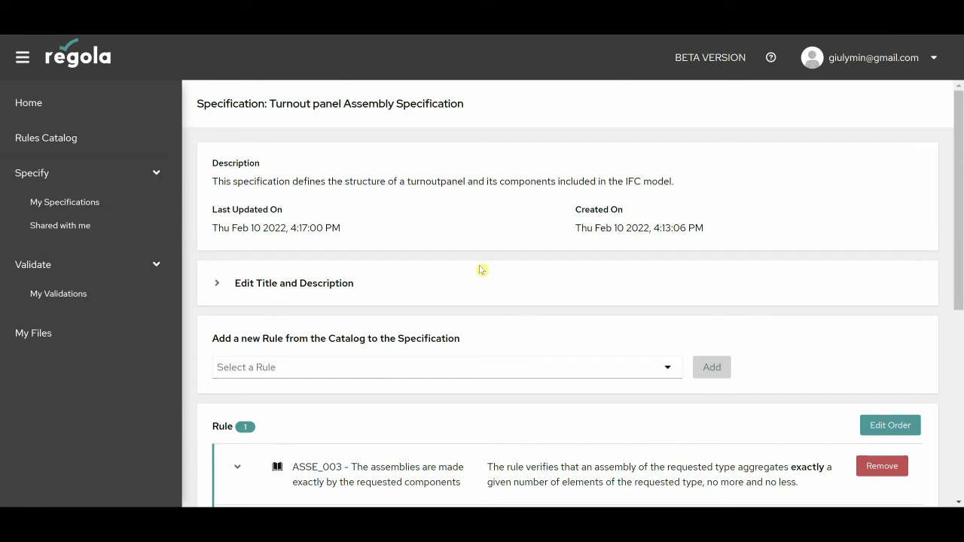
View the Turnout panel Assembly Specification from the specifications list and check the notes of rule ASSE_003, collapsing them again
{"action": "left_click", "coordinate": [100, 204]}
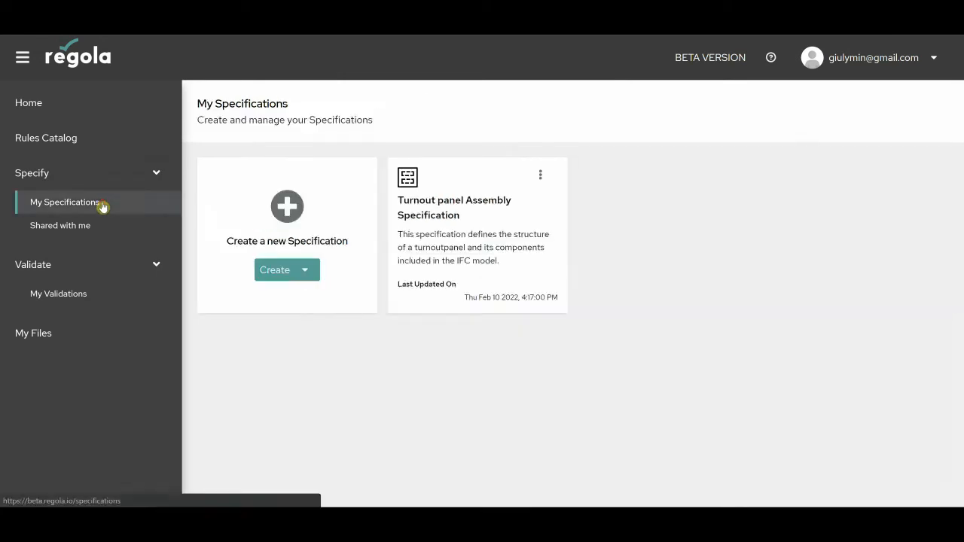
{"action": "left_click", "coordinate": [540, 176]}
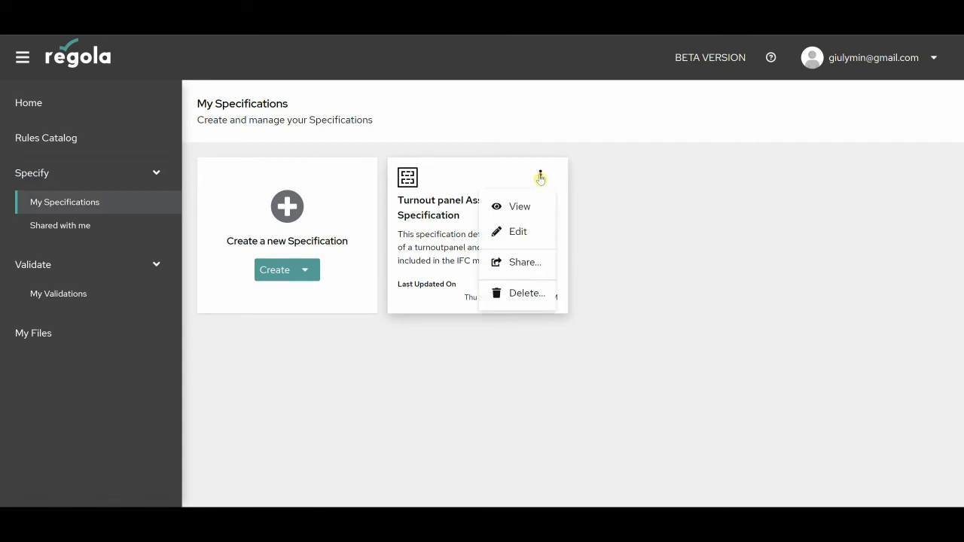
{"action": "left_click", "coordinate": [543, 217]}
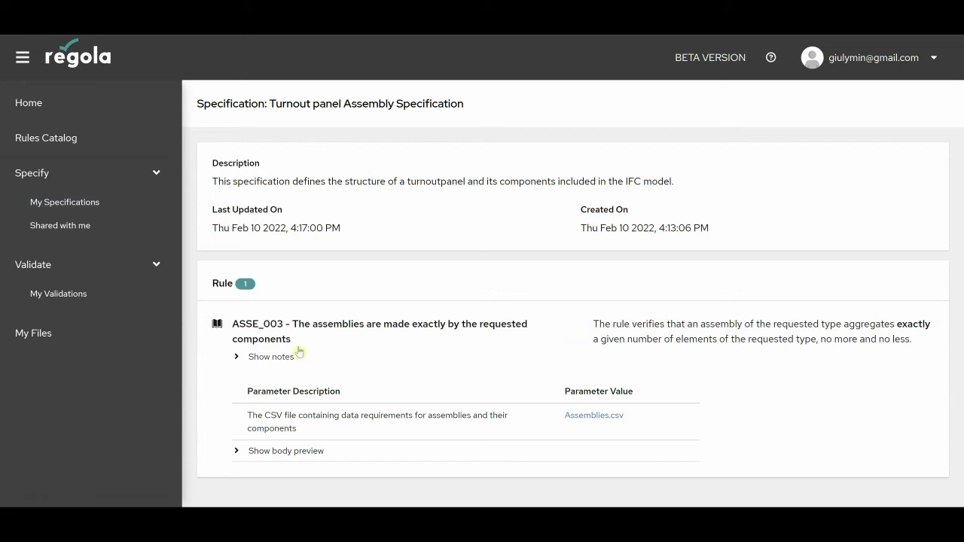
{"action": "left_click", "coordinate": [238, 358]}
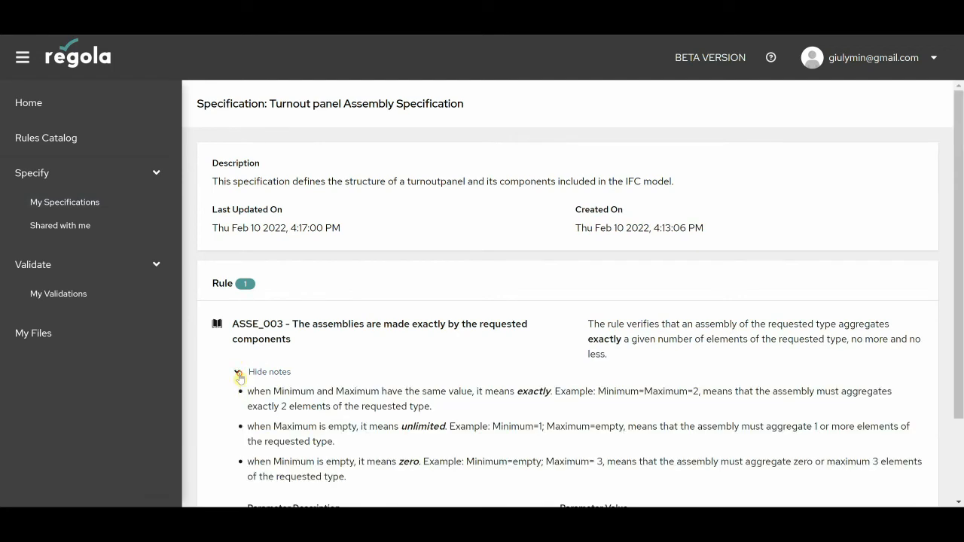
{"action": "left_click", "coordinate": [239, 372]}
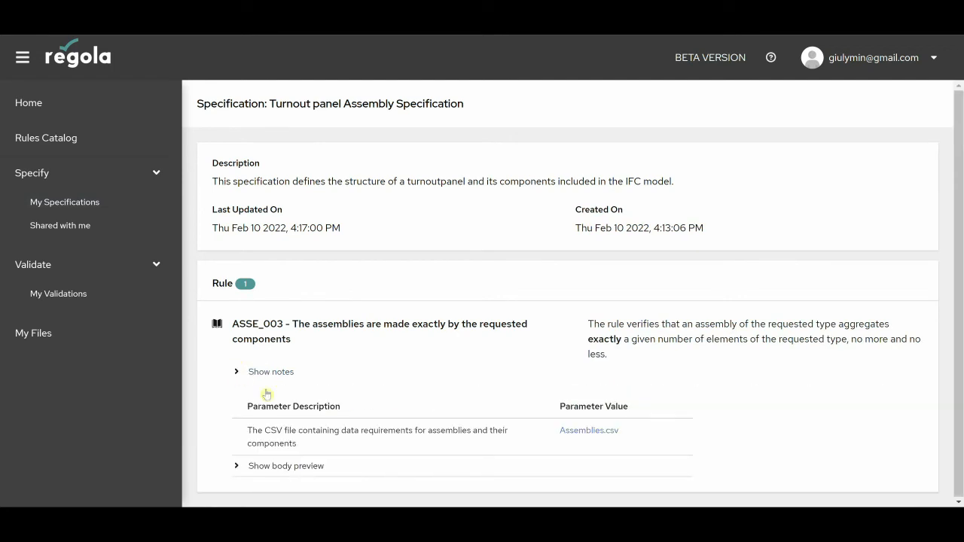
Display the contents of Assemblies.csv from rule ASSE_003 and examine its elements and the TURNOUTPANEL assembly type
{"action": "left_click", "coordinate": [587, 434]}
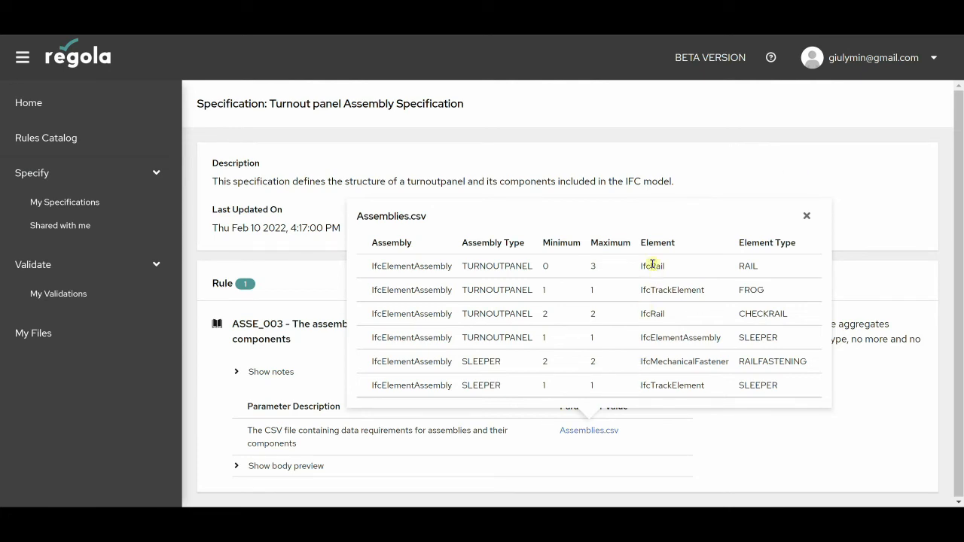
{"action": "left_click_drag", "start_coordinate": [652, 266], "coordinate": [701, 294]}
{"action": "left_click", "coordinate": [705, 315]}
{"action": "left_click_drag", "start_coordinate": [541, 267], "coordinate": [465, 263]}
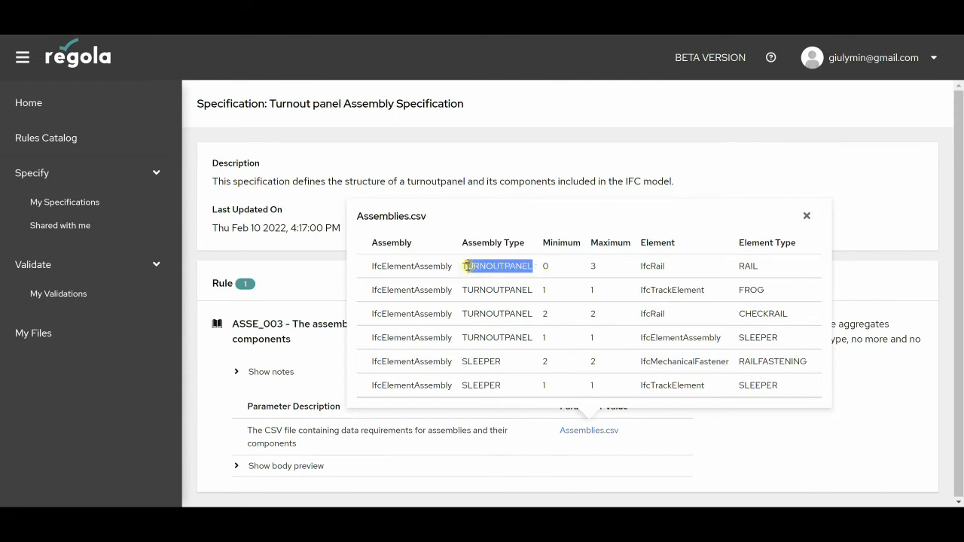
{"action": "left_click", "coordinate": [574, 268]}
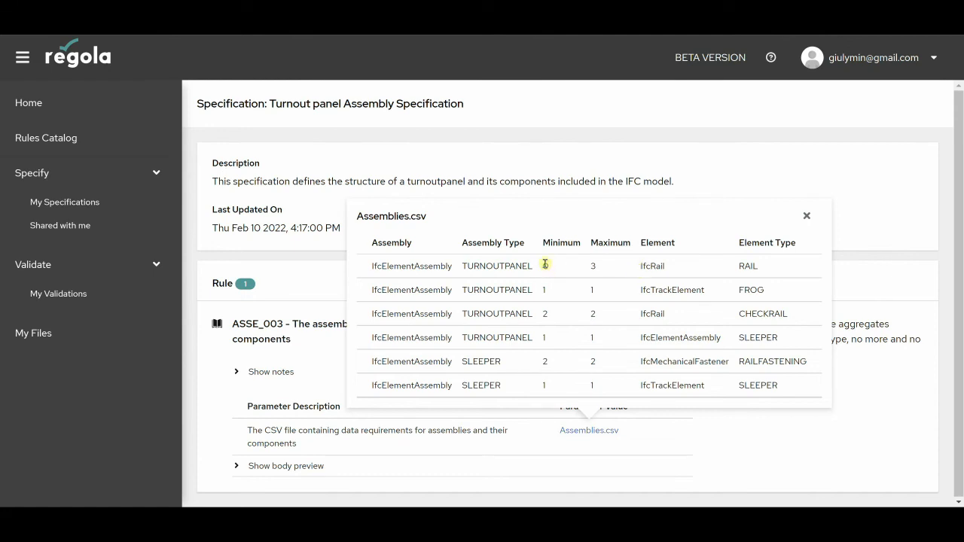
Examine the minimum and maximum quantities for the turnout panel and sleeper components, and close the Assemblies.csv table
{"action": "left_click_drag", "start_coordinate": [542, 267], "coordinate": [601, 274]}
{"action": "left_click", "coordinate": [674, 272]}
{"action": "left_click_drag", "start_coordinate": [598, 264], "coordinate": [581, 268]}
{"action": "left_click_drag", "start_coordinate": [595, 289], "coordinate": [597, 314]}
{"action": "left_click", "coordinate": [547, 290]}
{"action": "left_click_drag", "start_coordinate": [540, 338], "coordinate": [602, 345]}
{"action": "left_click_drag", "start_coordinate": [541, 361], "coordinate": [605, 367]}
{"action": "left_click", "coordinate": [807, 217]}
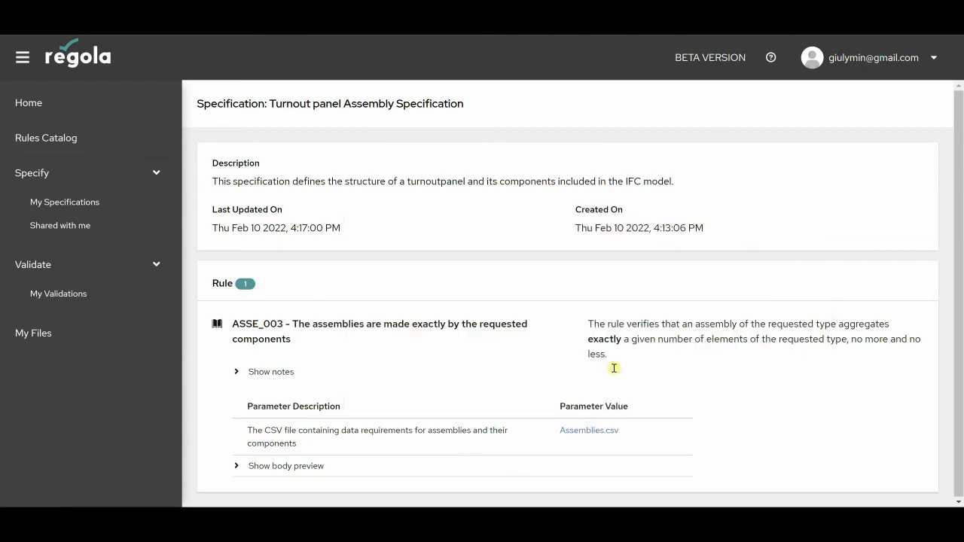
Show the body preview of rule ASSE_003 and read its Given, When and Then statements
{"action": "left_click", "coordinate": [235, 469]}
{"action": "scroll", "coordinate": [335, 418], "scroll_direction": "down", "scroll_amount": 2}
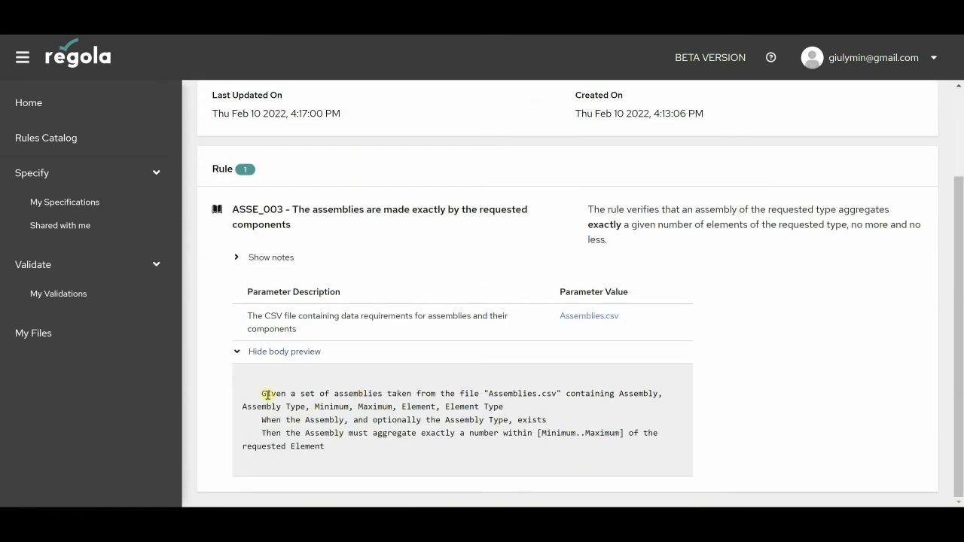
{"action": "left_click_drag", "start_coordinate": [259, 395], "coordinate": [370, 467]}
{"action": "left_click", "coordinate": [369, 468]}
{"action": "scroll", "coordinate": [367, 422], "scroll_direction": "up", "scroll_amount": 2}
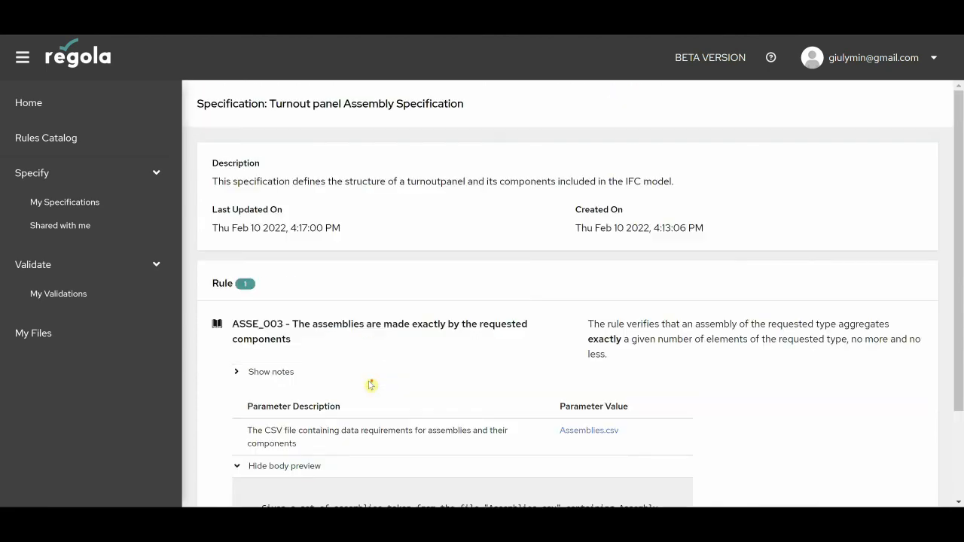
Return to the specifications list and check which actions are available for the Turnout panel Assembly Specification
{"action": "left_click", "coordinate": [62, 211]}
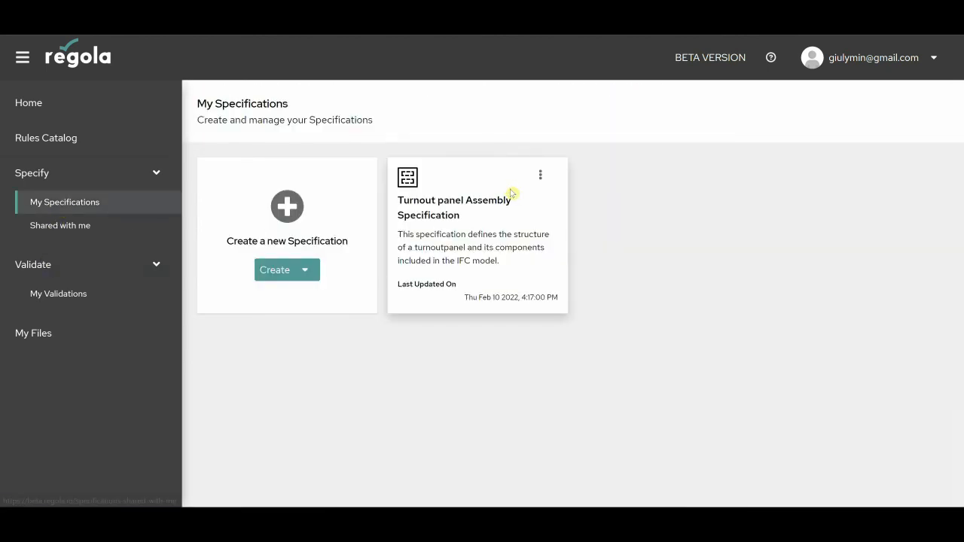
{"action": "left_click", "coordinate": [541, 176]}
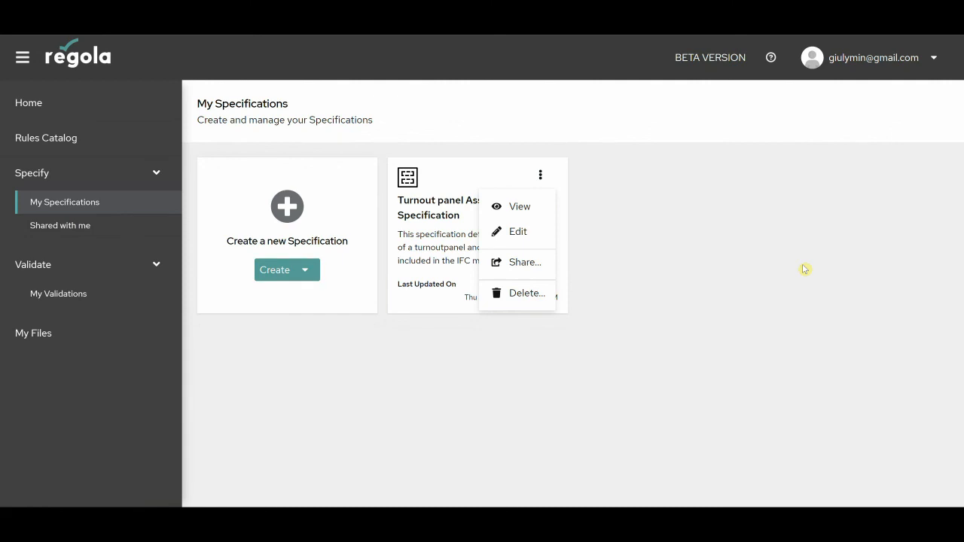
{"action": "left_click", "coordinate": [722, 209]}
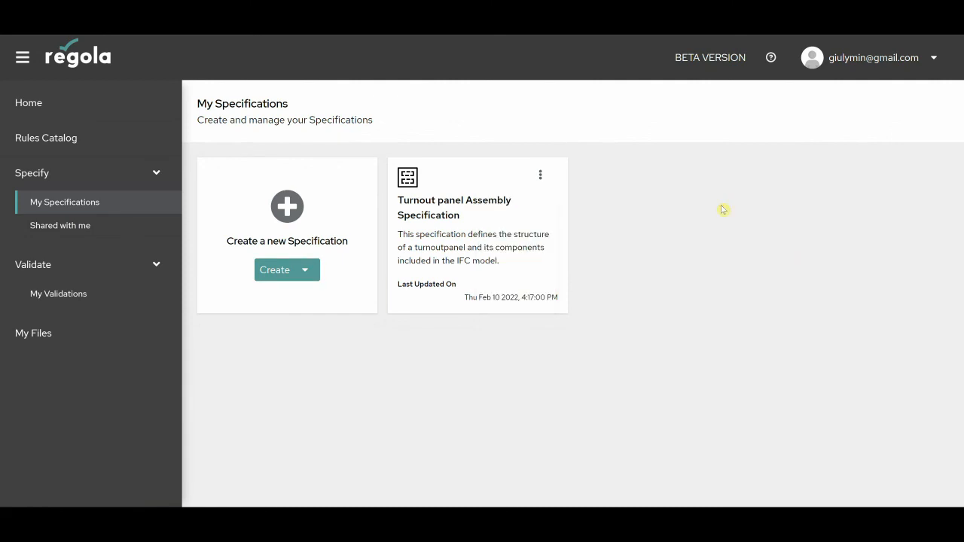
Open the Tutorials from the help options
{"action": "left_click", "coordinate": [770, 59]}
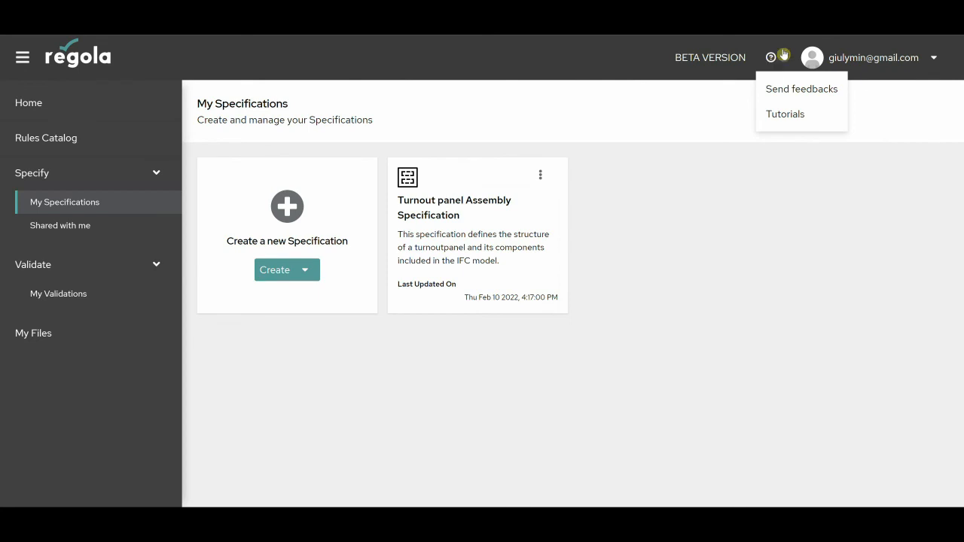
{"action": "left_click", "coordinate": [798, 118]}
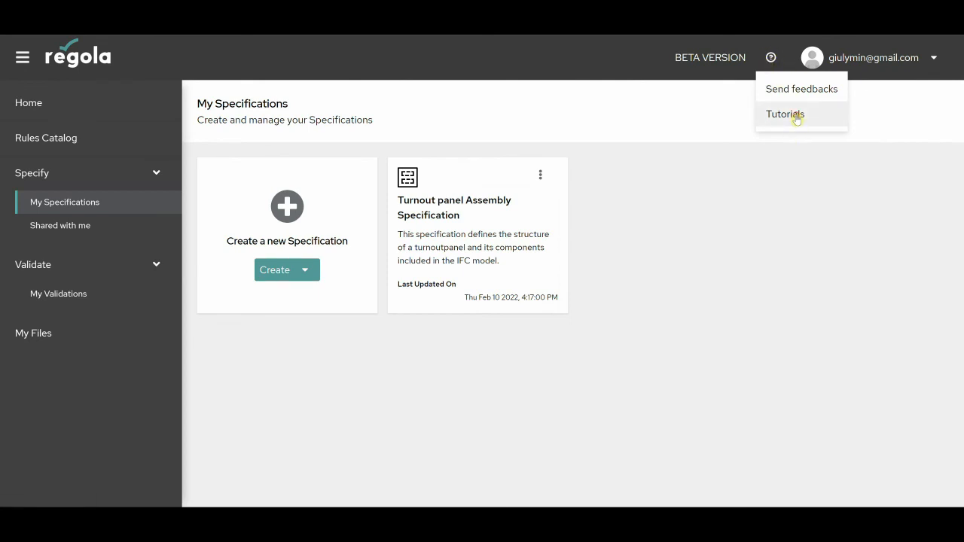